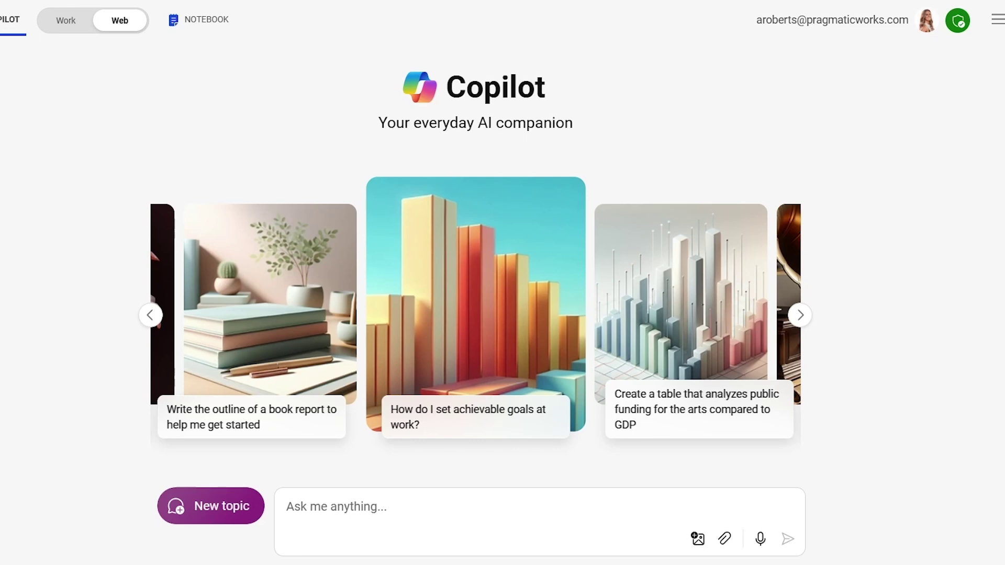
- Submit the prompt "Tell me what to do at Disney World" to the chat
left_click(459, 510)
type("Te")
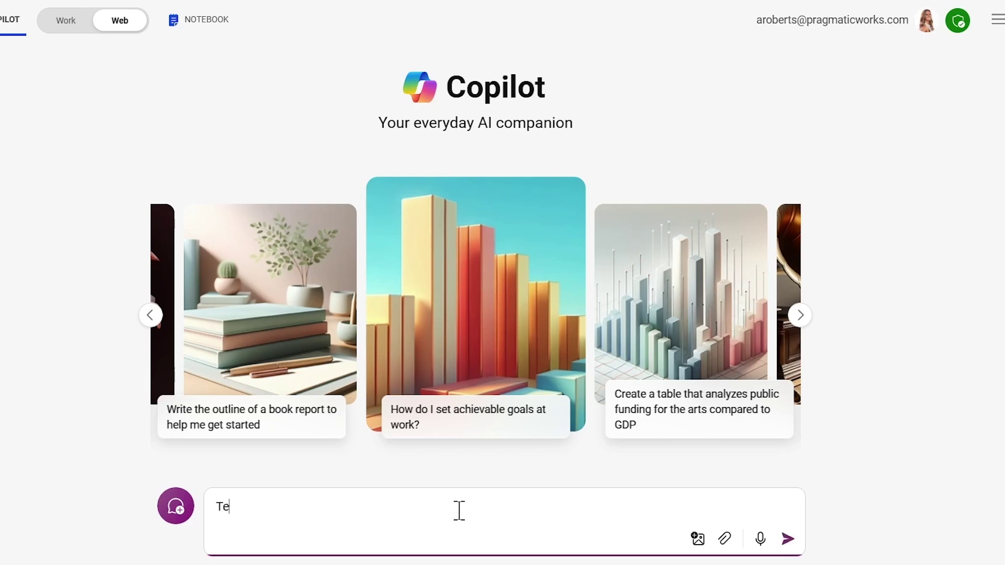
type("ll me what to do at Di")
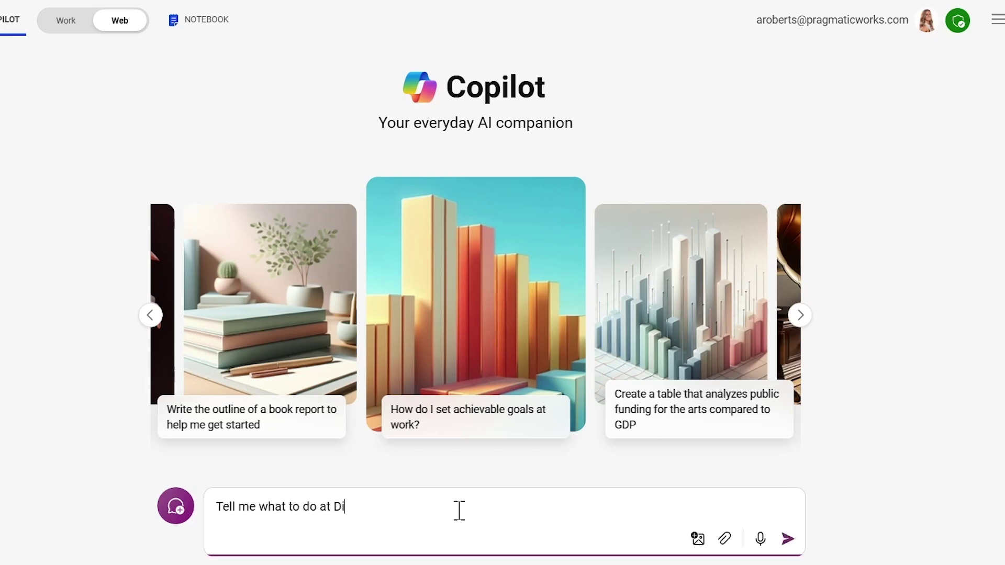
type("sney World")
key("Return")
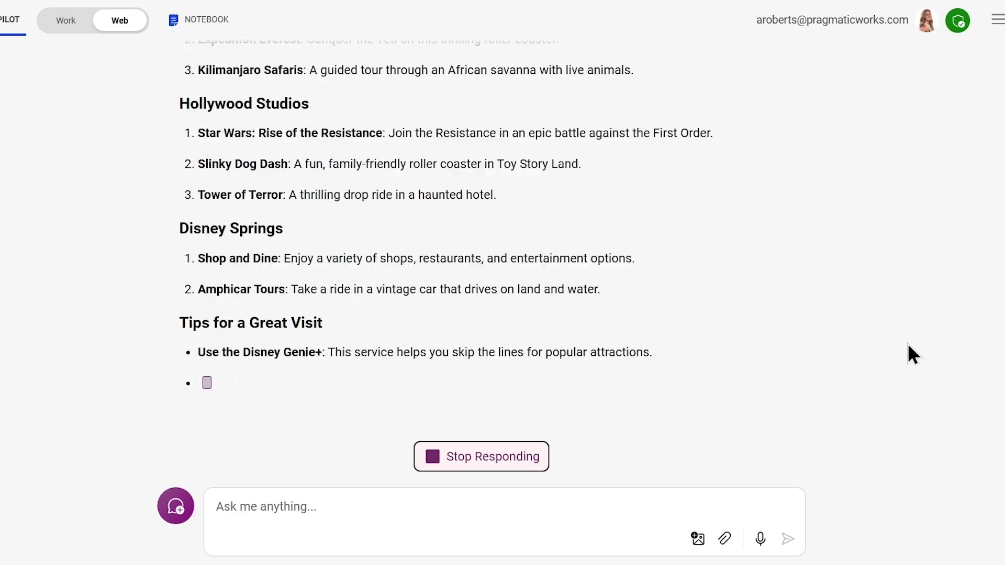
- Read through the answer on Disney World activities, from the park-by-park suggestions to the visit tips and nearby attraction listings
scroll(908, 343, "up", 7)
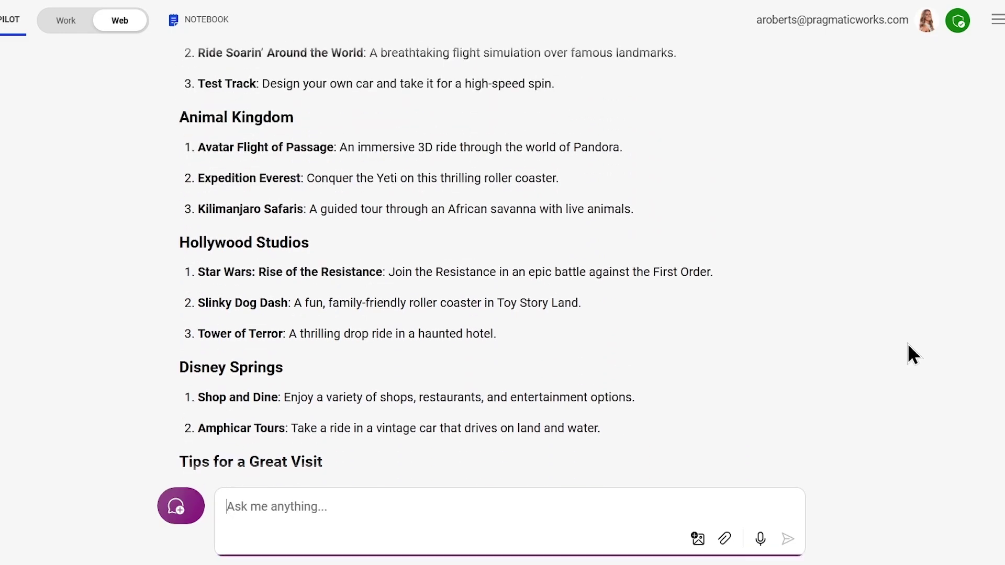
scroll(908, 345, "up", 6)
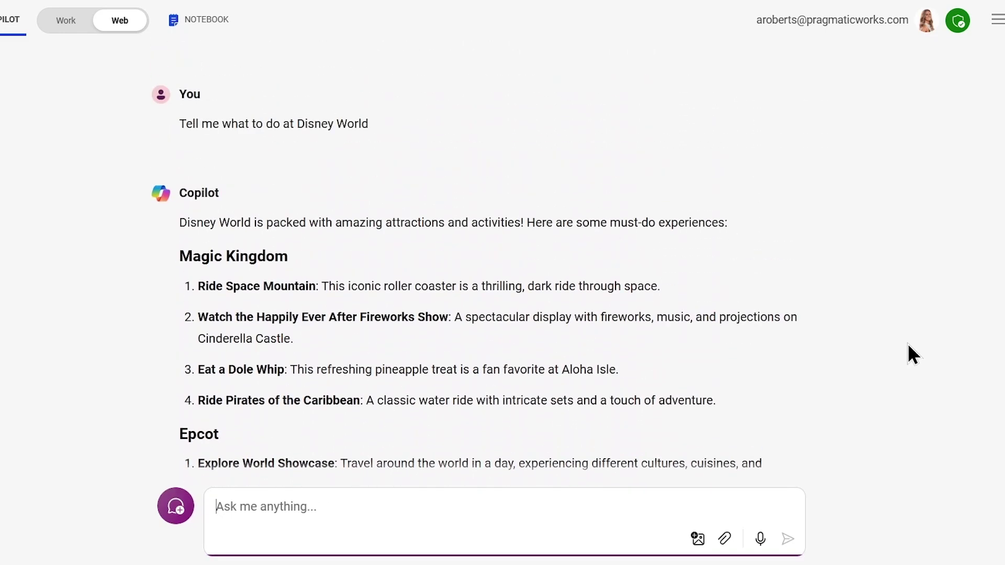
scroll(908, 346, "down", 3)
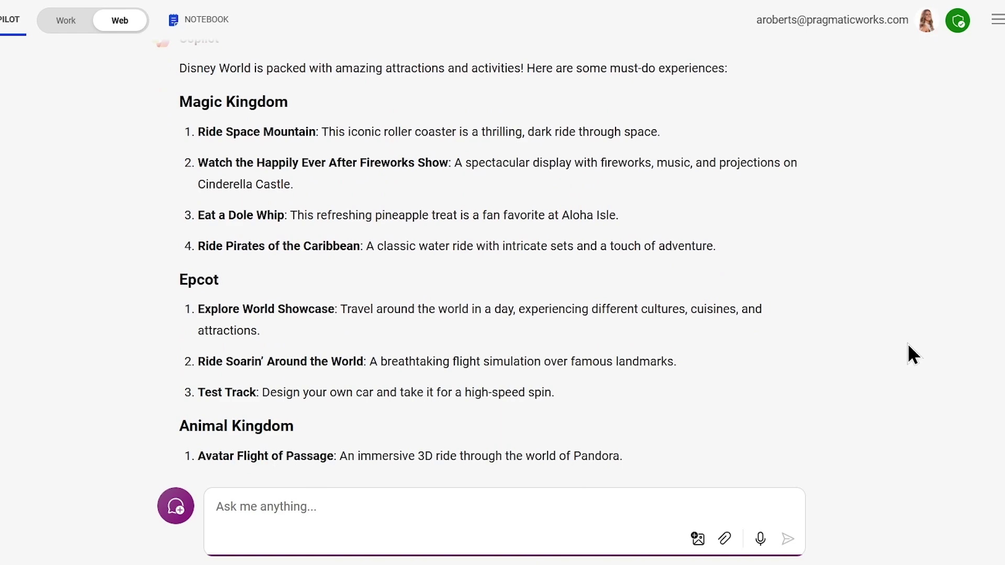
scroll(908, 345, "down", 6)
scroll(908, 343, "down", 3)
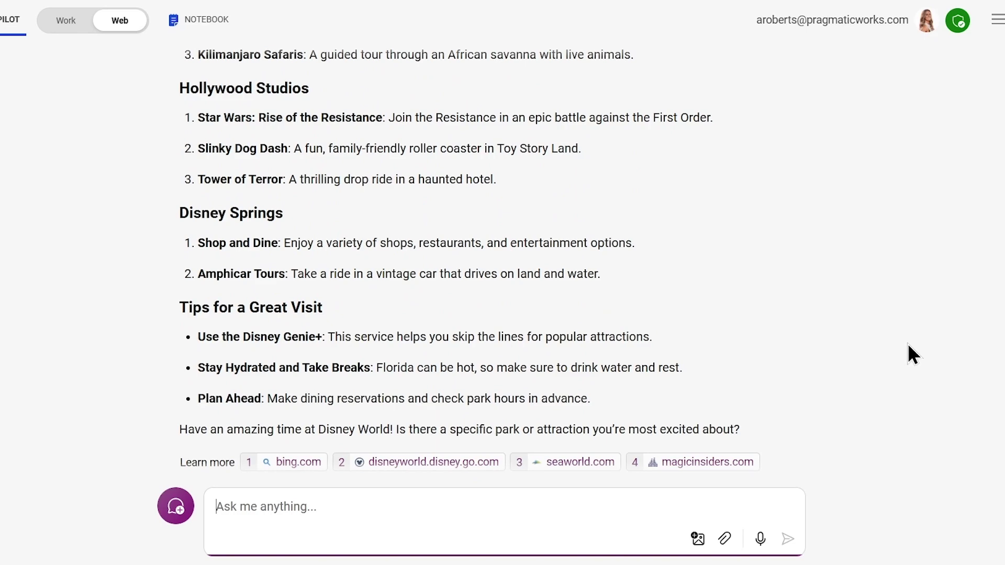
scroll(908, 344, "up", 10)
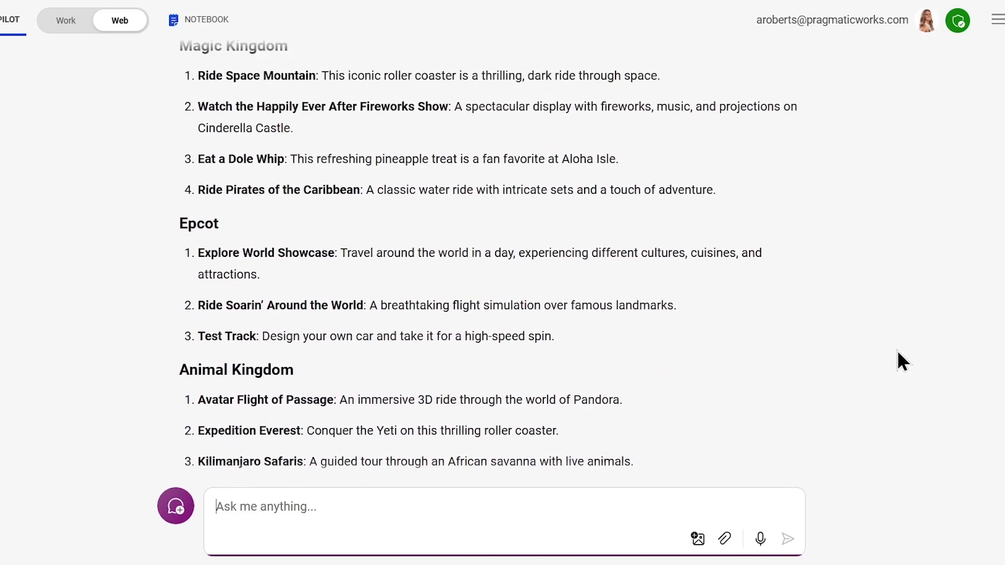
scroll(898, 360, "up", 1)
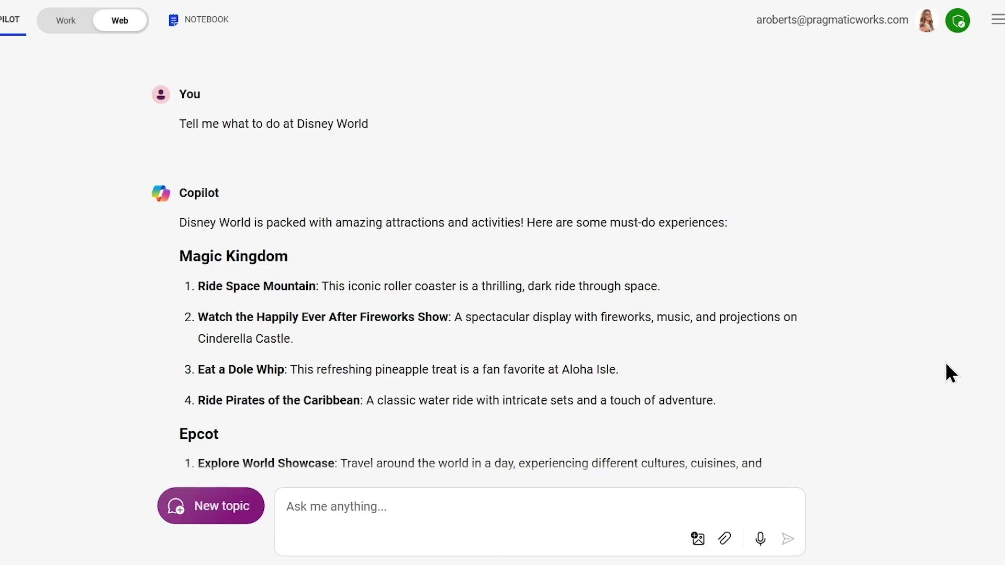
scroll(931, 316, "down", 3)
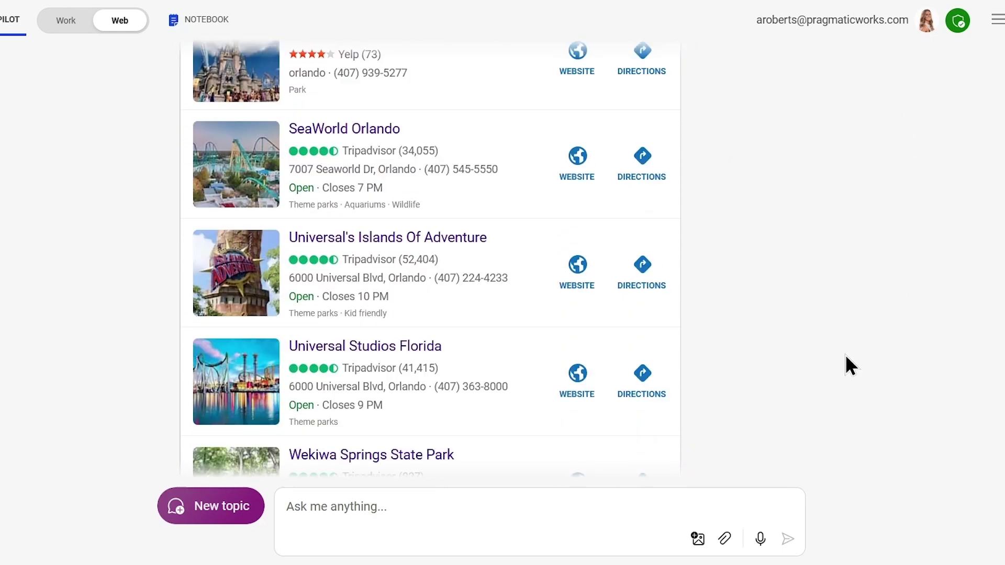
- In a new topic, request a summer 2025 Disney World outline for four, kids 7 and 10: attractions, restaurants, events, tips, using the official website and recent reviews
left_click(376, 514)
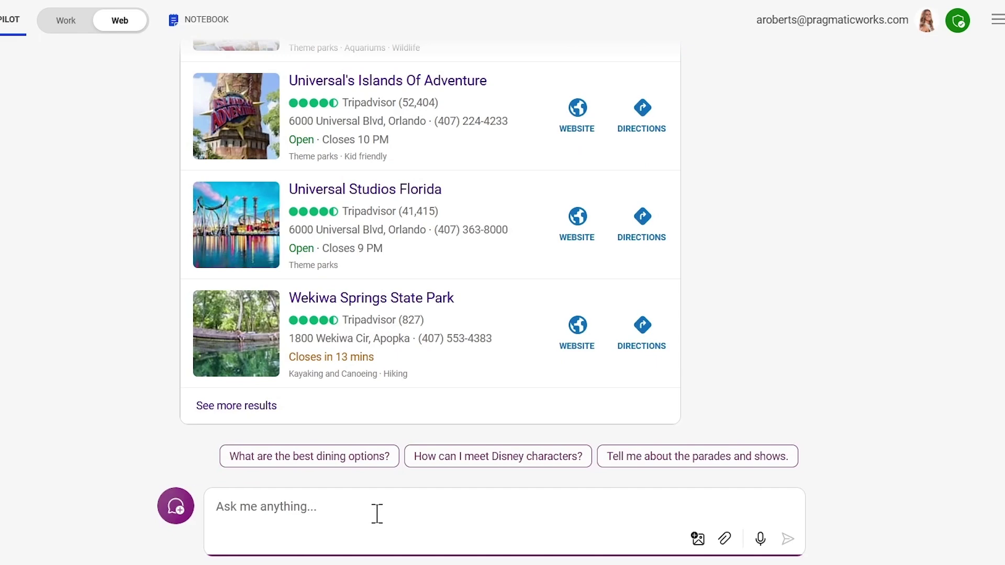
type("I want to plan a family vacation to Disney World. We are a family of four with two kids aged 7 and 10. We are planning to visit during the summer 2025.  I would like a detailed outline on the top attractions suitable for young children, recommendations for family-friendly restaurants, and any special events or parades that we shouldn’t miss. Additionally, any tips for making the most of our visit would be appreciated. Please use the official Disney World website and recent visitor reviews to provide accurate and up-to-date information.")
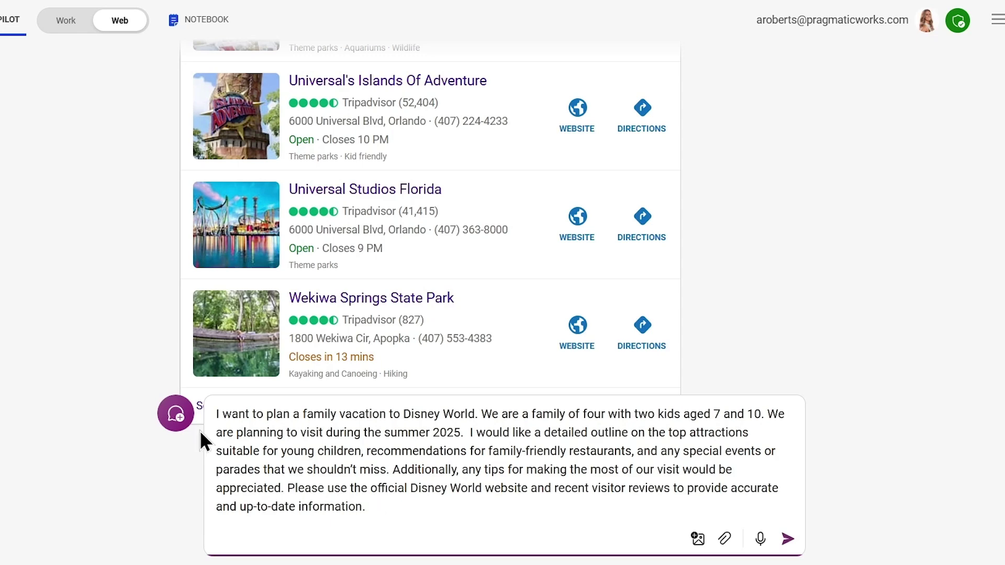
left_click(178, 416)
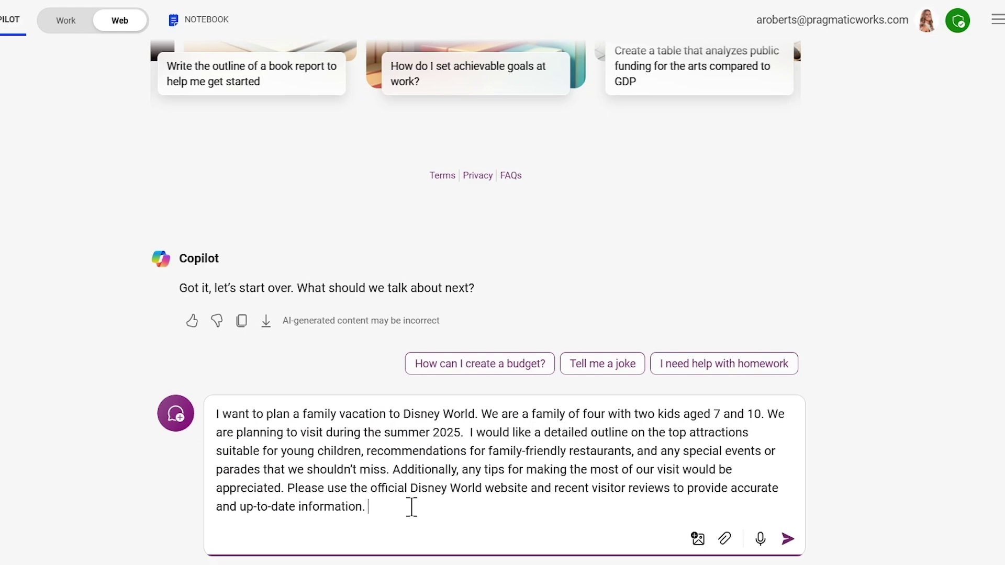
key("Return")
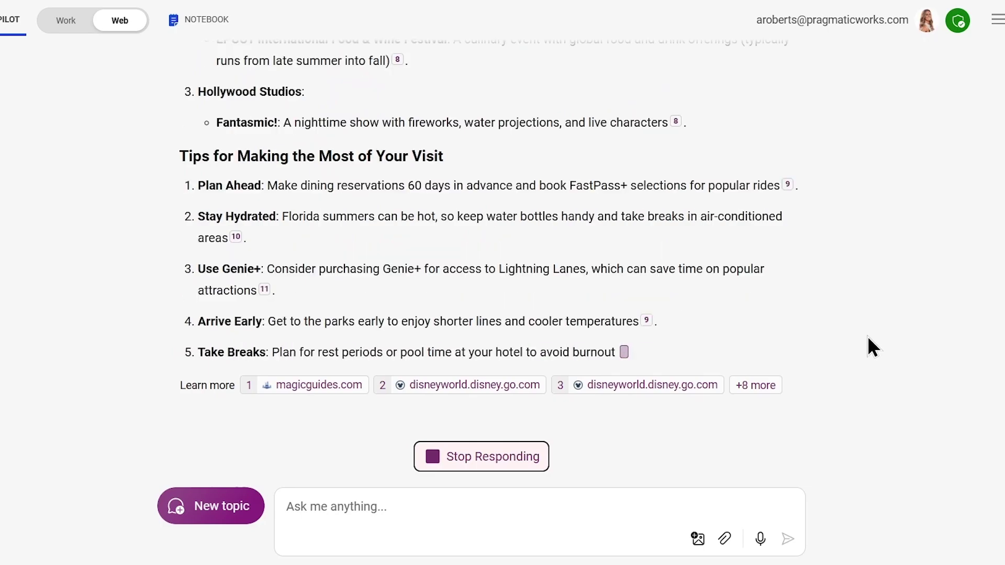
- Review the vacation outline's sections on top attractions for young children and family-friendly restaurants in each park
scroll(856, 326, "up", 4)
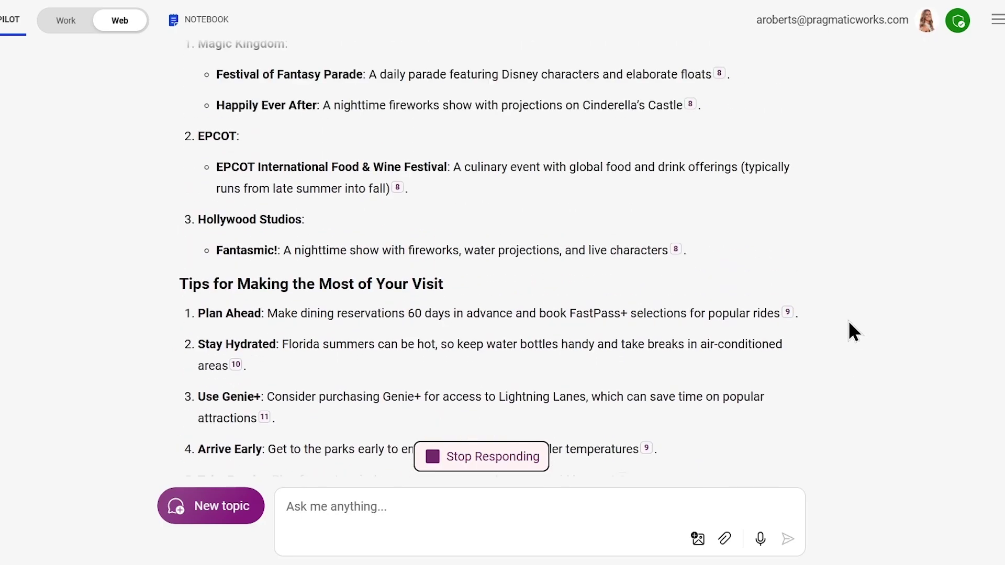
scroll(848, 321, "up", 10)
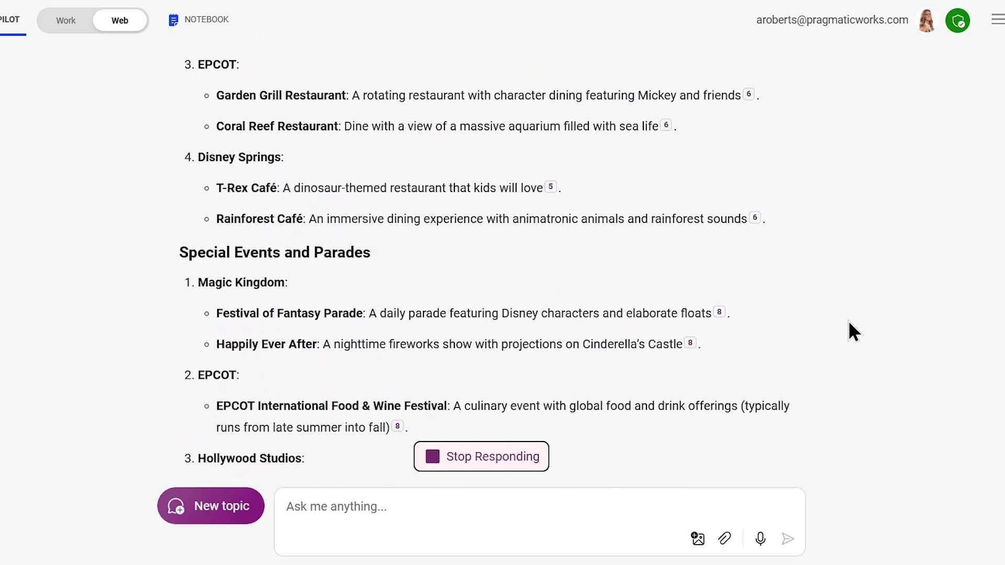
scroll(848, 320, "up", 5)
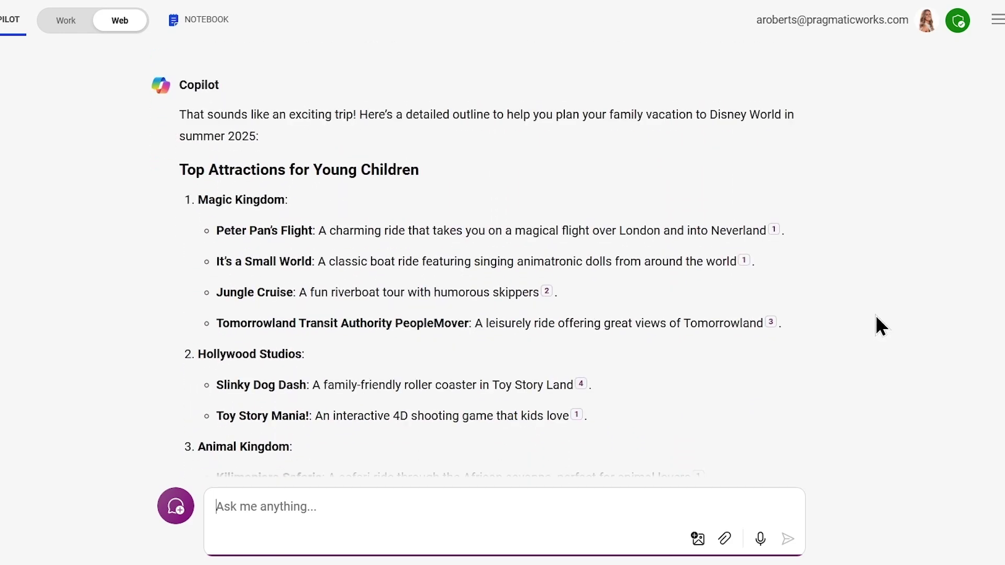
scroll(877, 322, "down", 2)
scroll(847, 318, "down", 4)
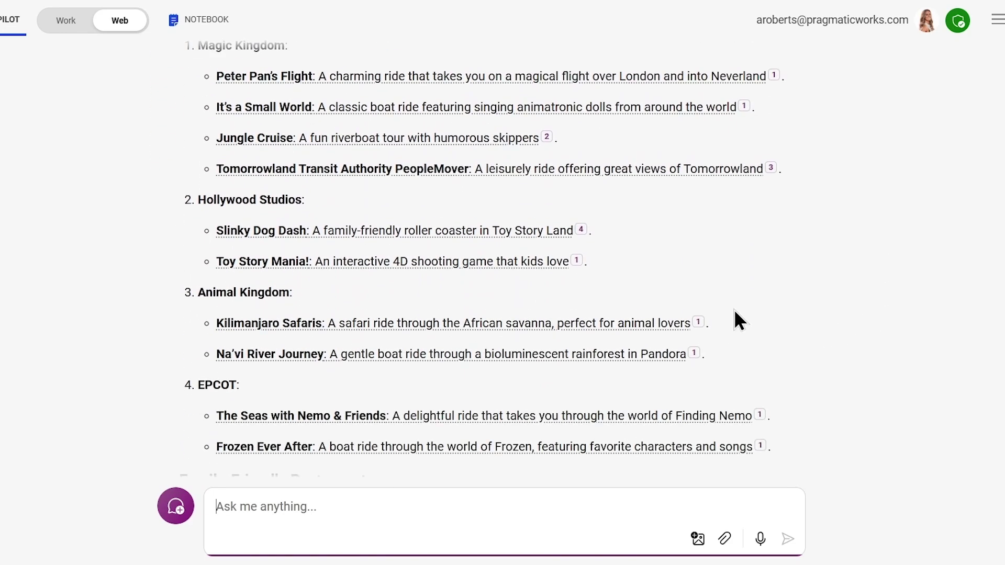
scroll(865, 275, "down", 2)
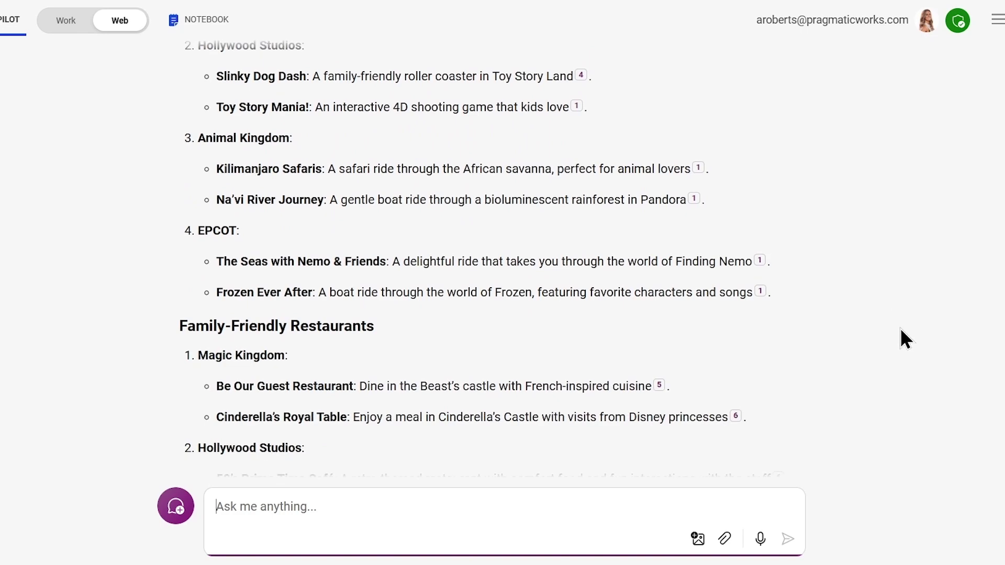
scroll(884, 331, "down", 4)
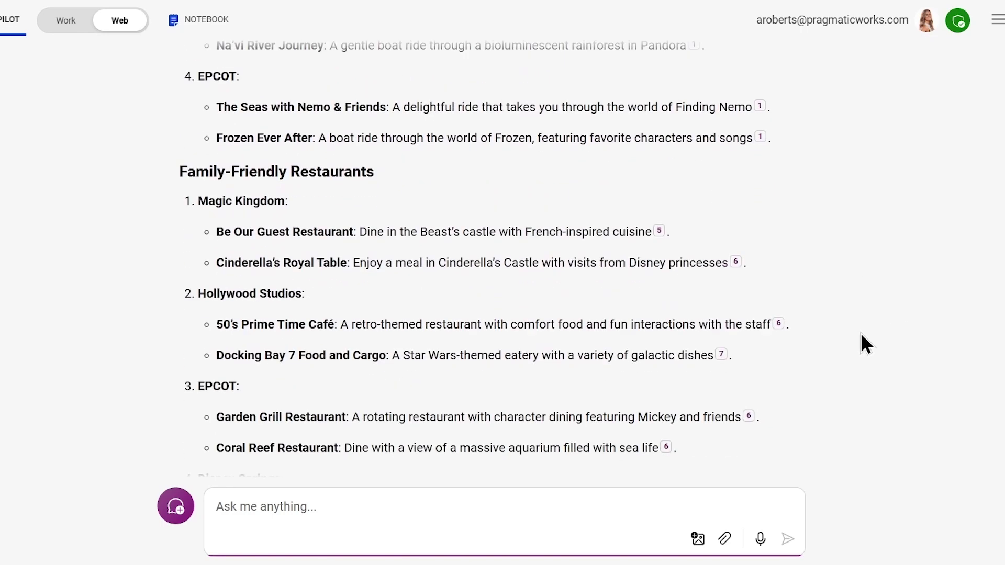
scroll(860, 344, "down", 2)
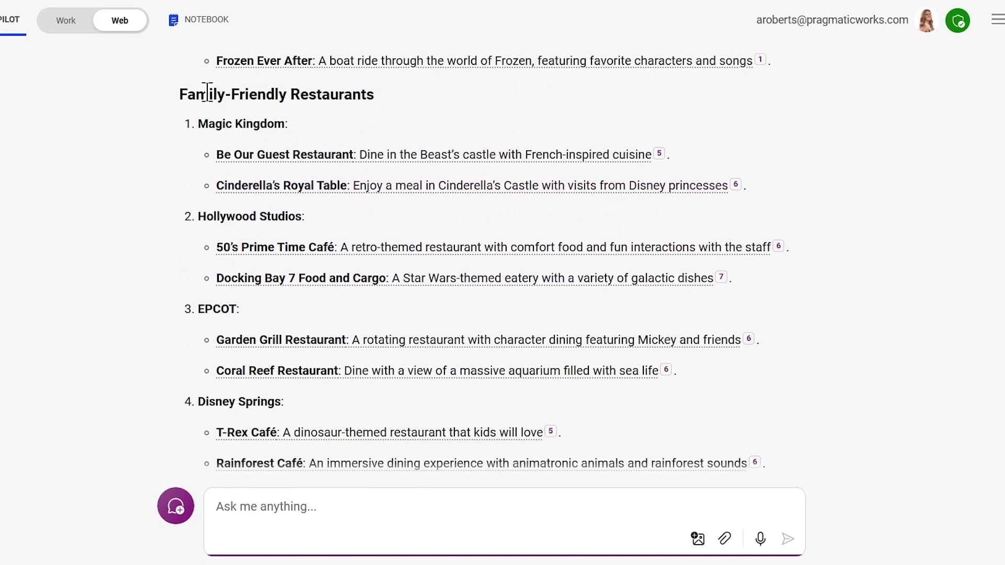
scroll(426, 191, "up", 8)
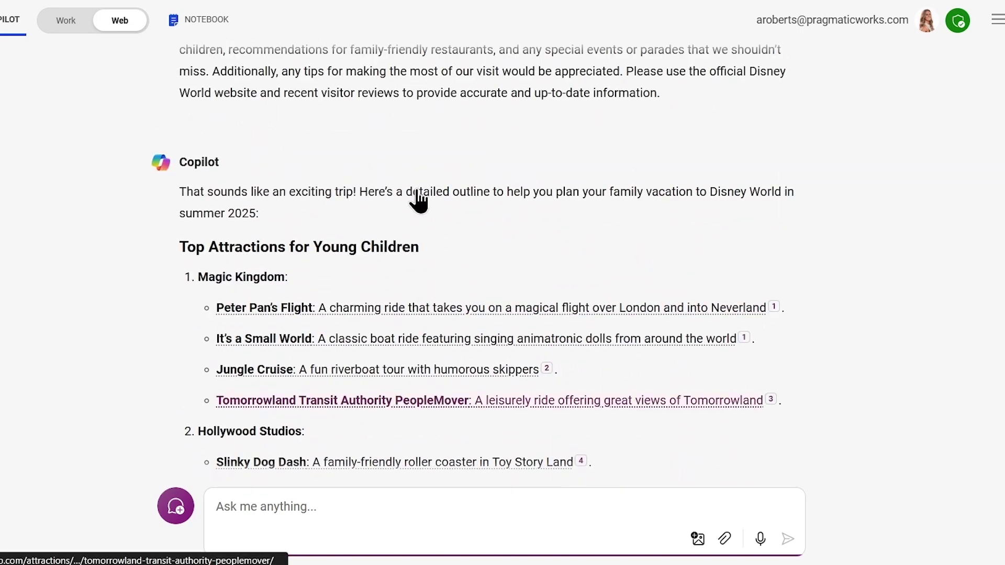
scroll(374, 277, "down", 10)
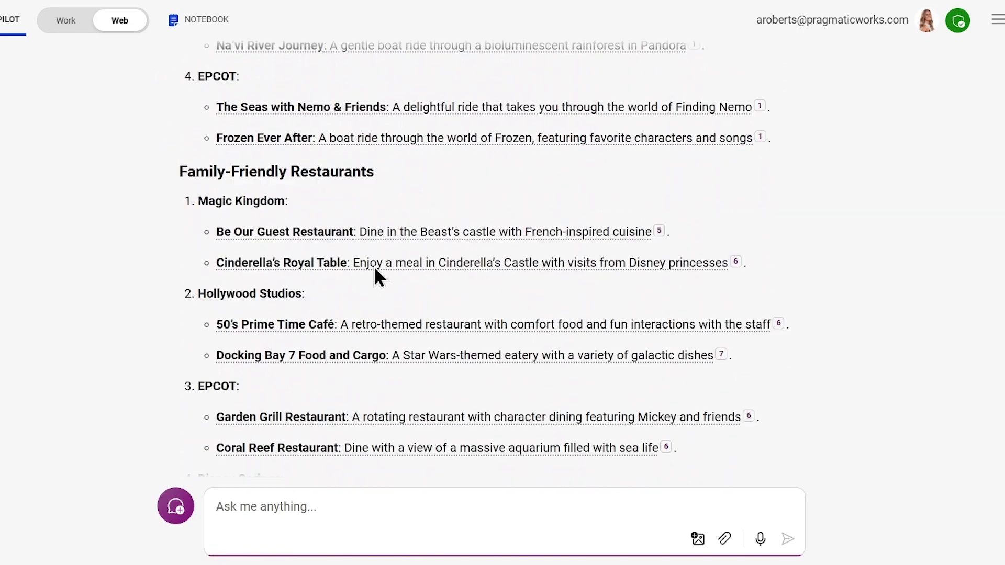
scroll(343, 192, "down", 3)
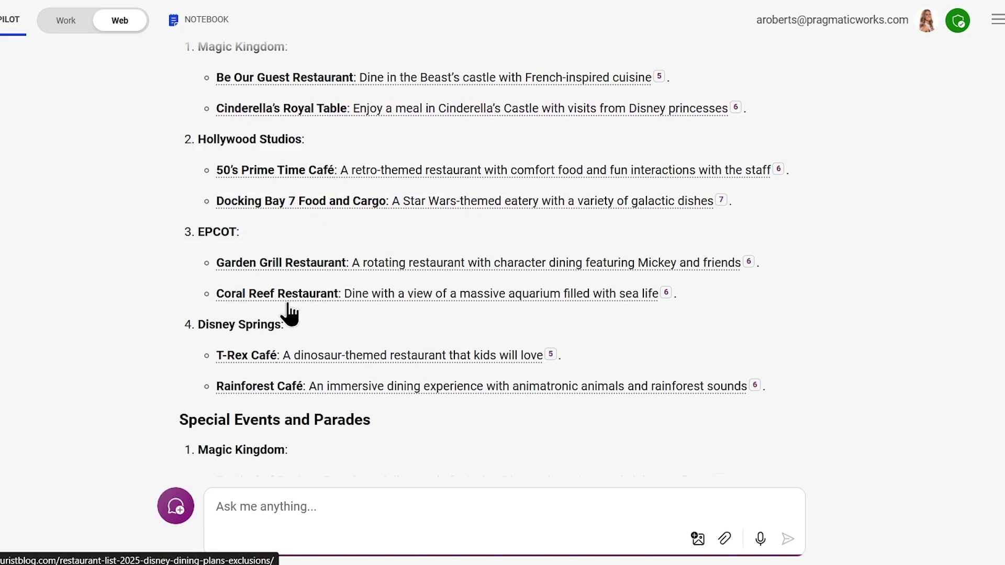
- Examine the outline's special events, parades and visit tips, along with the restaurant map and listings beneath the answer
scroll(801, 304, "down", 6)
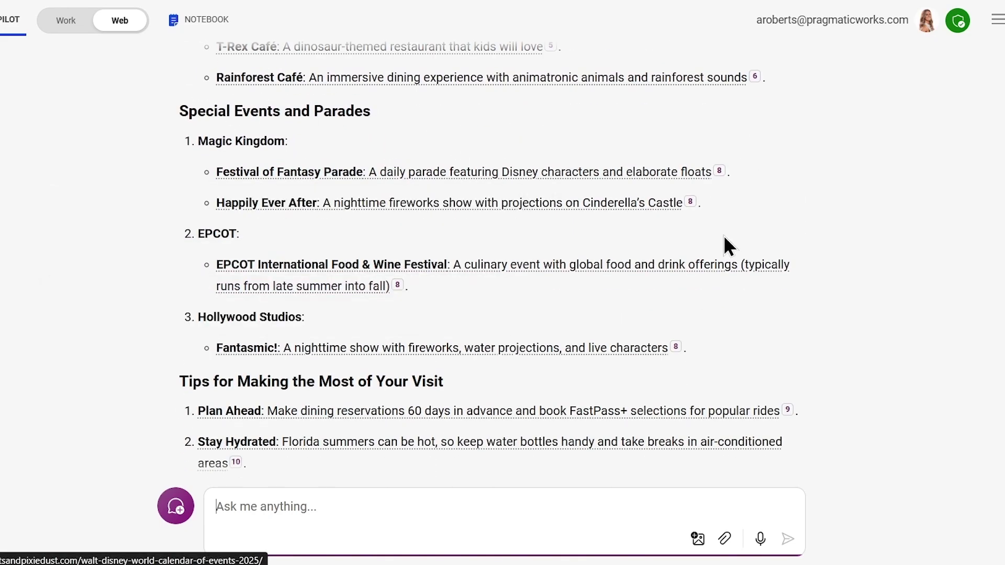
scroll(728, 239, "down", 6)
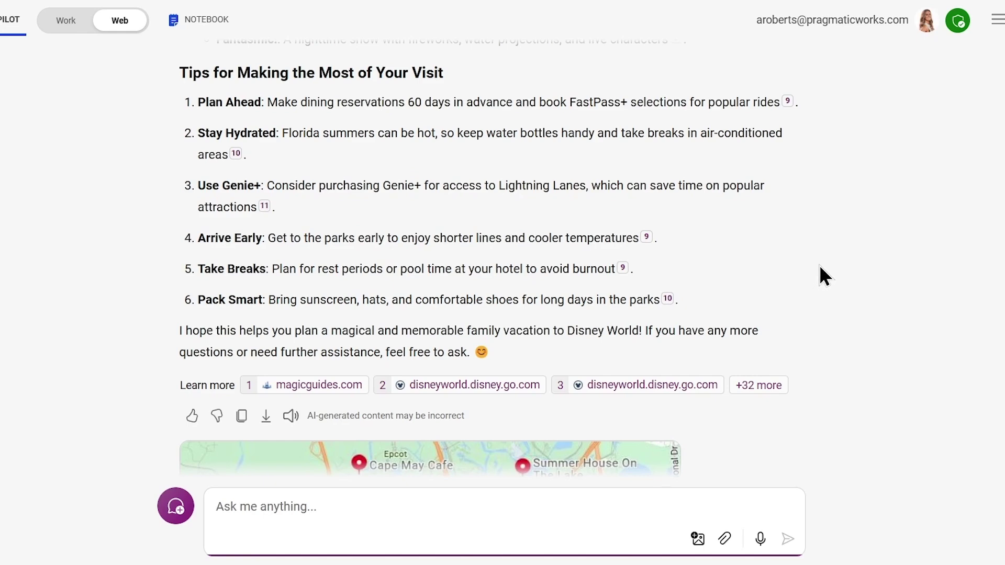
scroll(829, 274, "down", 9)
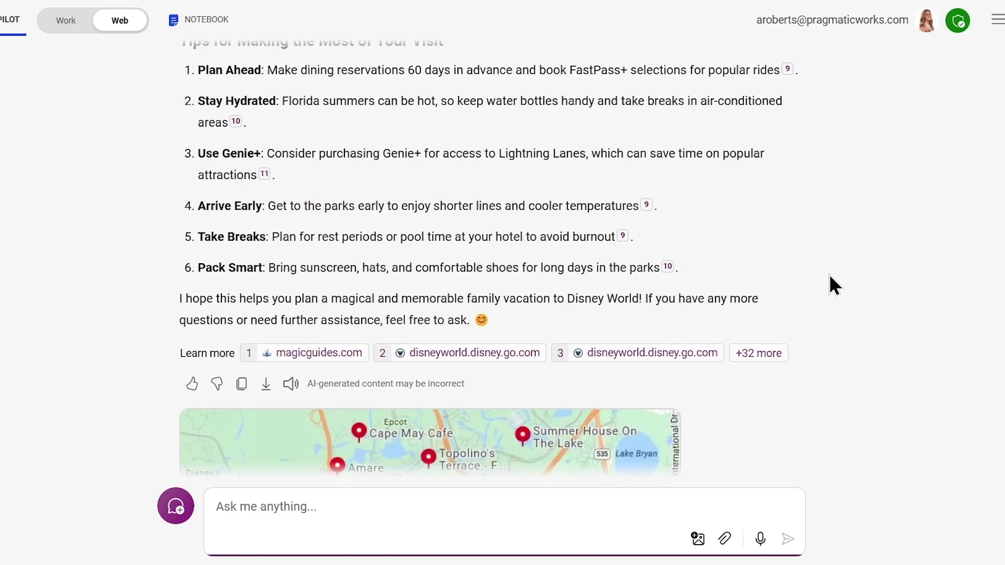
scroll(839, 269, "down", 5)
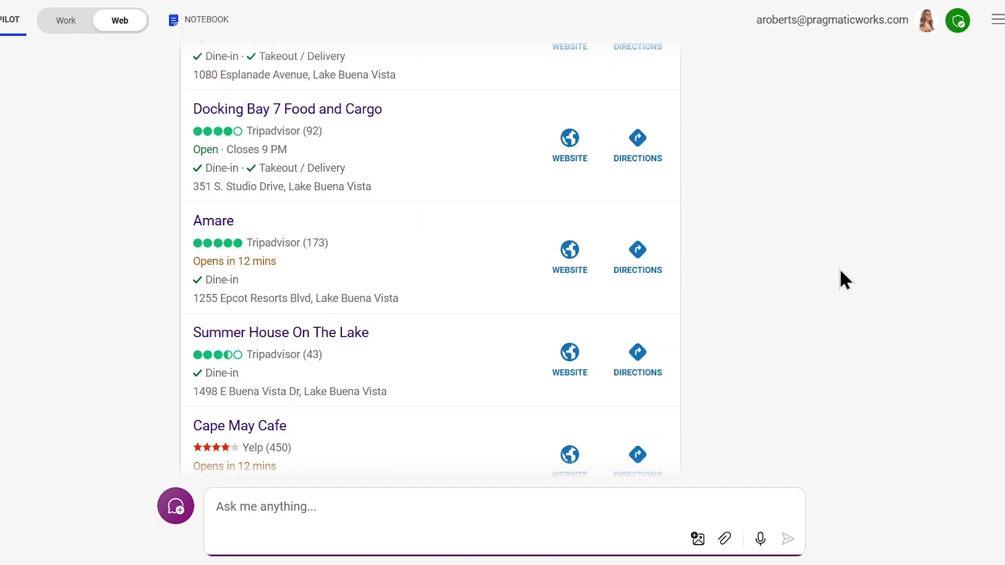
scroll(834, 273, "up", 8)
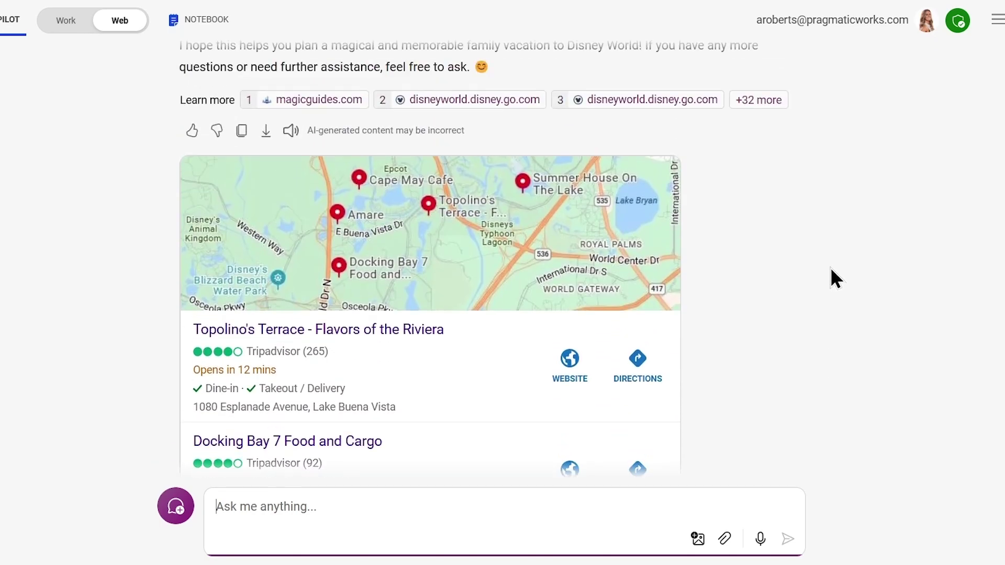
scroll(822, 270, "down", 1)
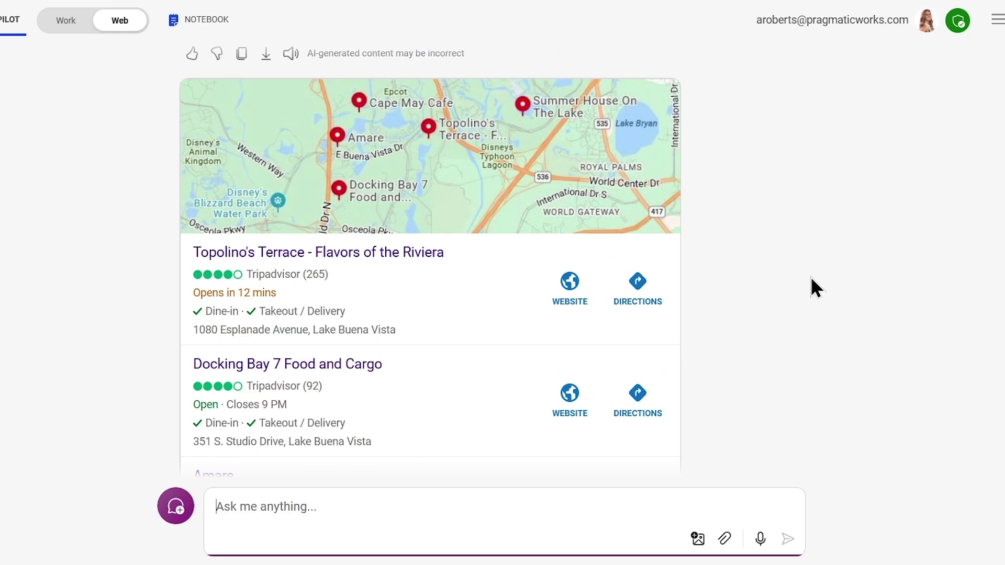
scroll(782, 291, "down", 1)
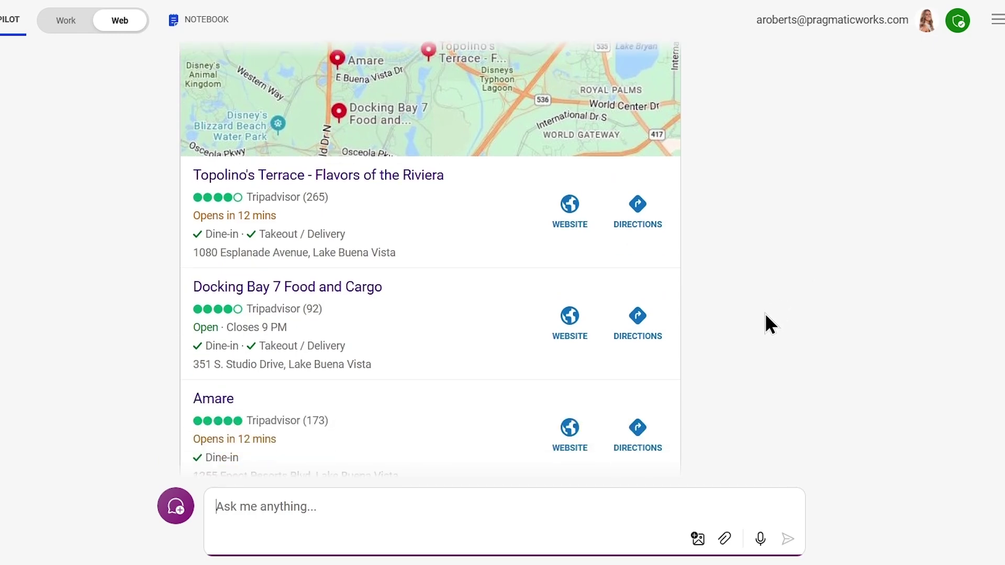
scroll(777, 332, "down", 4)
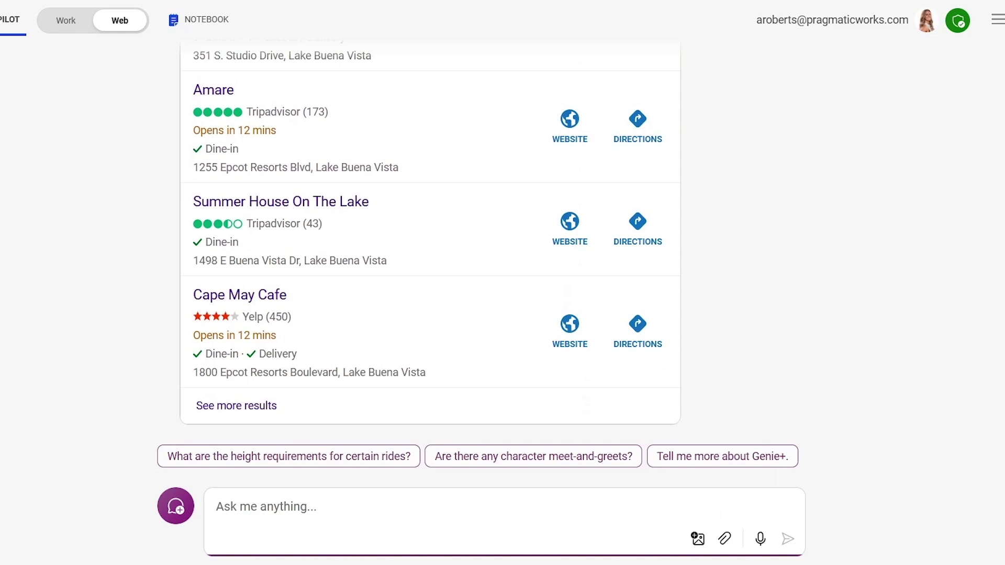
- Ask a follow-up for a schedule and locations of character meet-and-greets during the visit, especially Mickey Mouse, Elsa and Buzz Lightyear
left_click(314, 502)
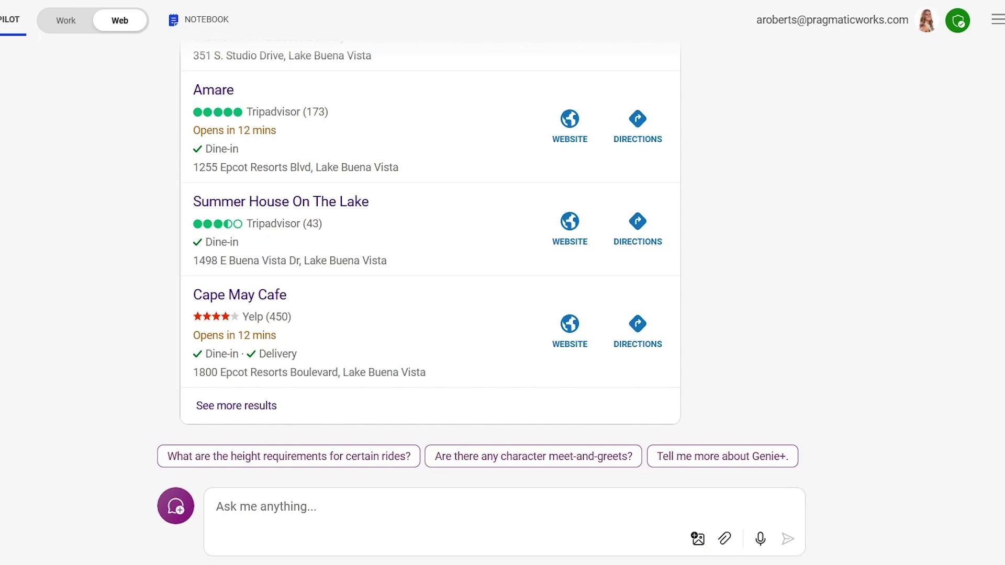
left_click(292, 510)
type("Can you provide a schedule and locations for character meet-and-greets during our visit, especially for popular characters like Mickey Mouse, Elsa, and Buzz Lightyear?\"")
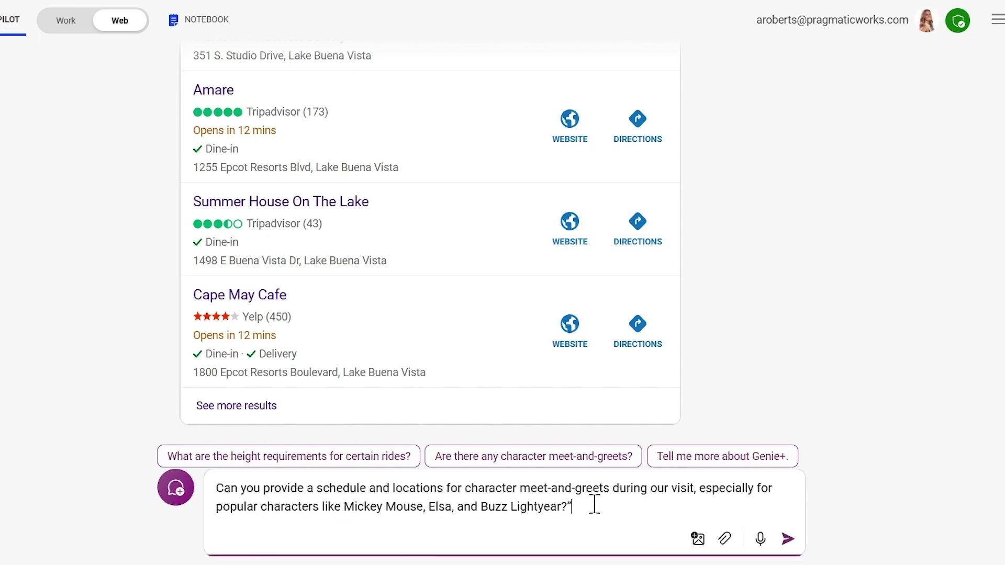
key("BackSpace")
key("Return")
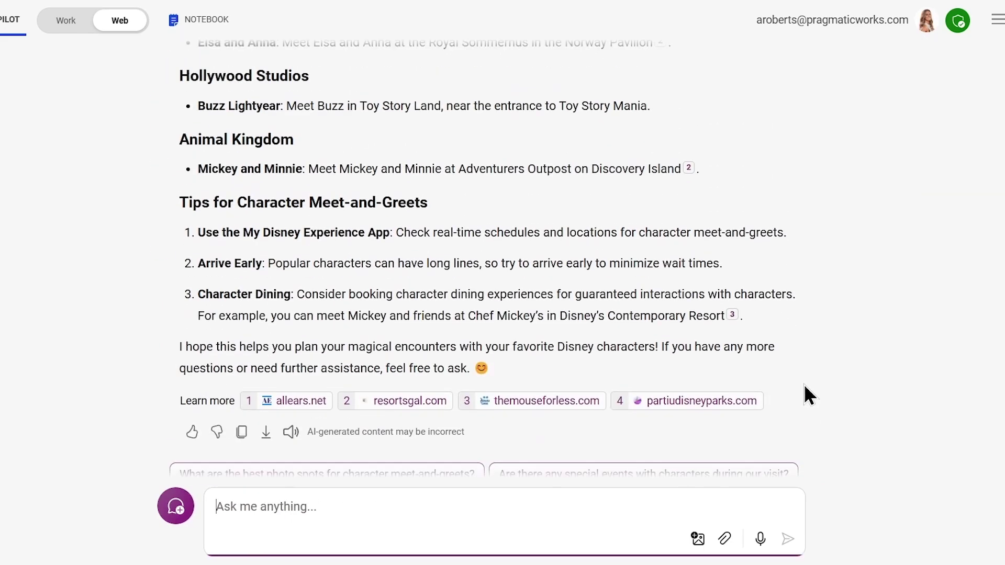
- Review the meet-and-greet answer, including the character locations by park, the tips and the suggested follow-up questions
scroll(805, 392, "up", 5)
scroll(805, 391, "down", 2)
scroll(804, 386, "down", 3)
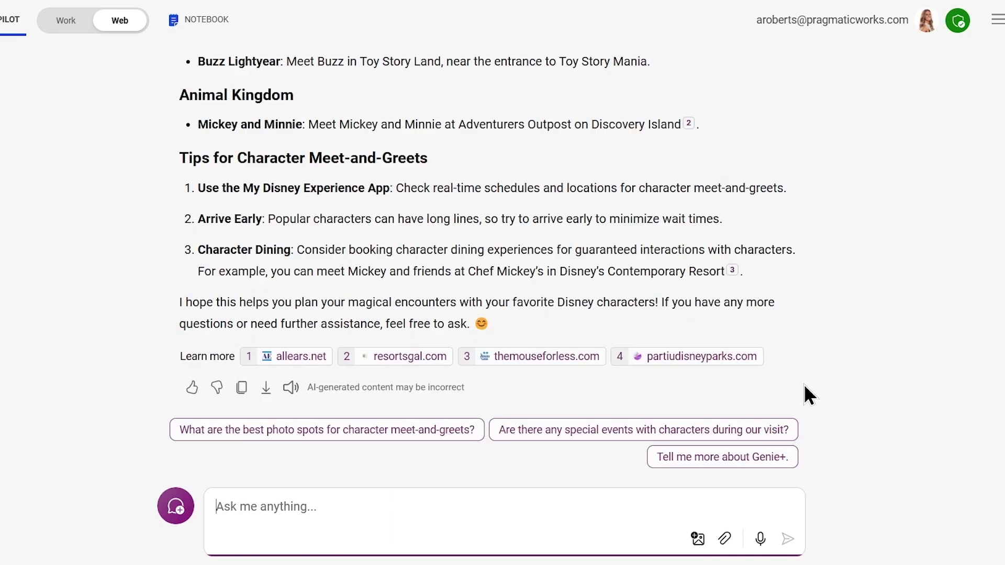
scroll(804, 386, "up", 6)
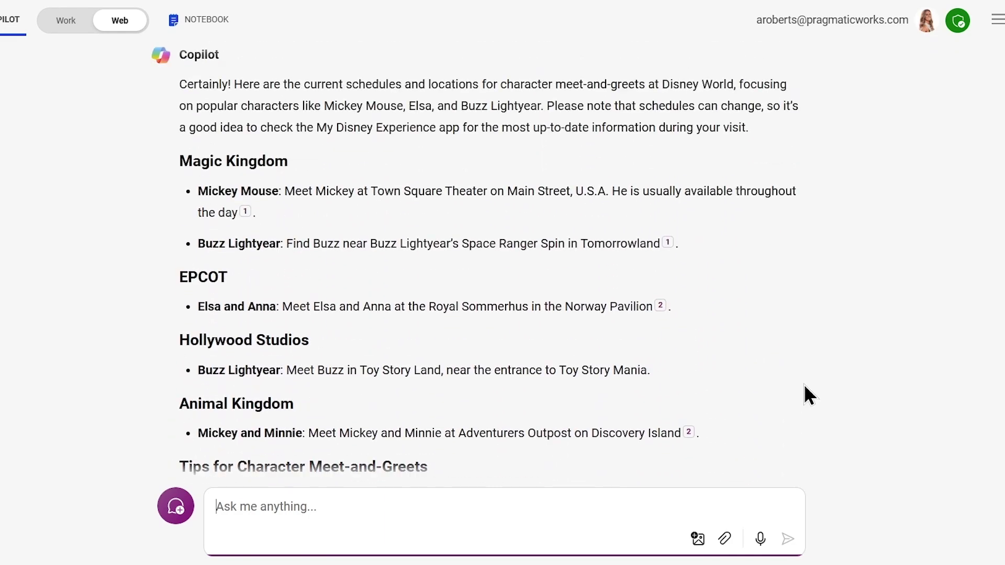
scroll(803, 384, "down", 2)
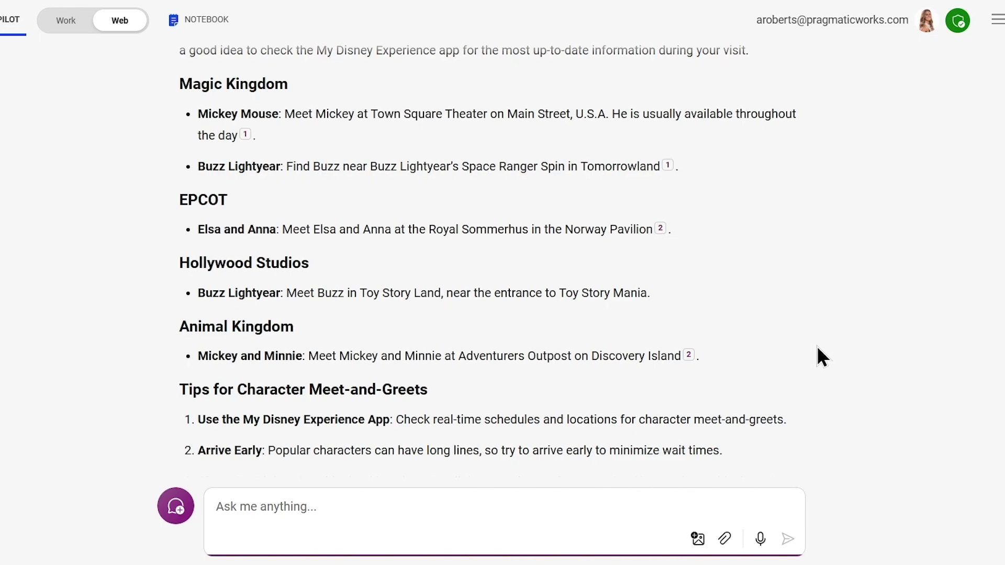
scroll(814, 353, "down", 5)
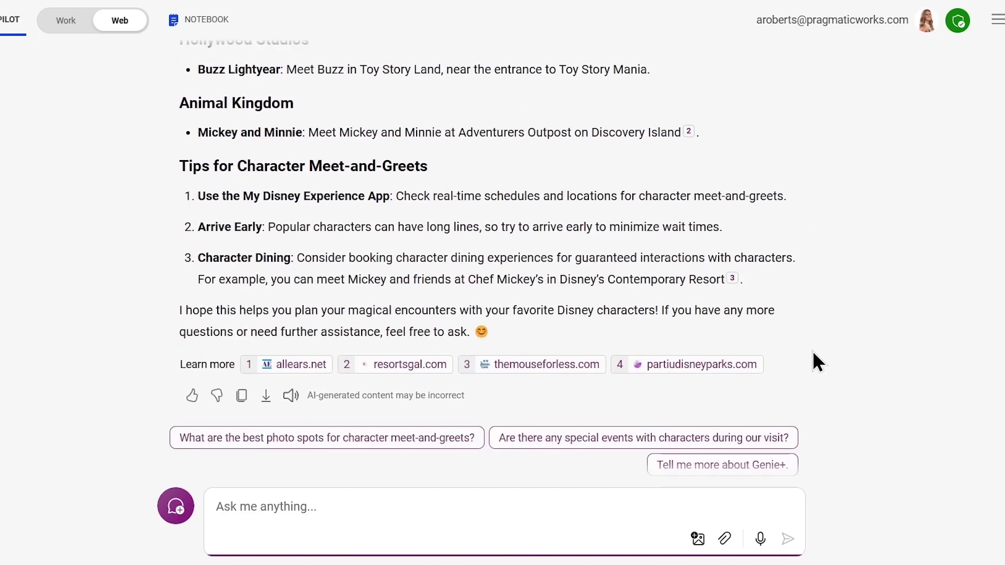